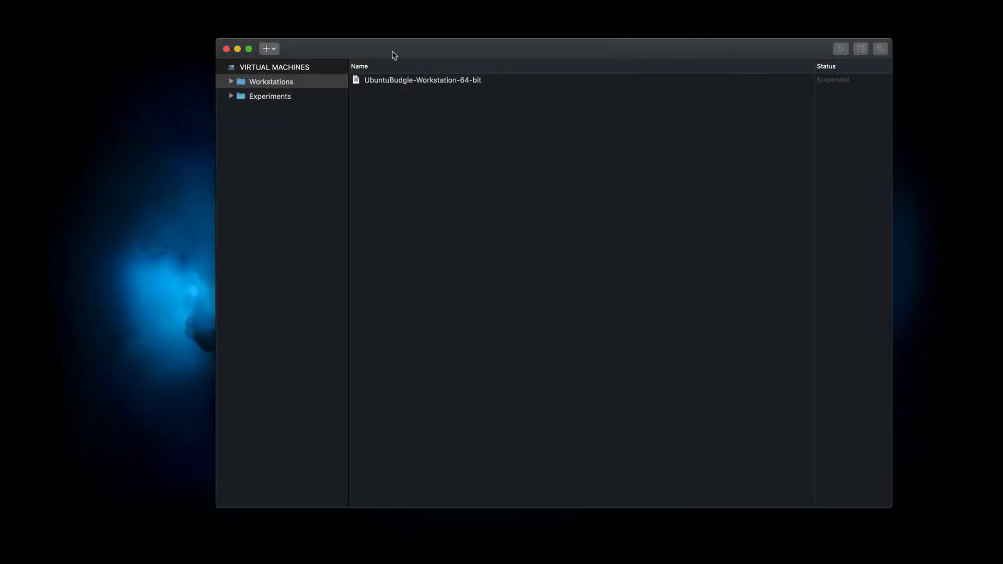
# Start creating a new virtual machine using ubuntu-20.04-desktop-amd64.iso from the Downloads folder as the installation image.
pyautogui.click(273, 49)
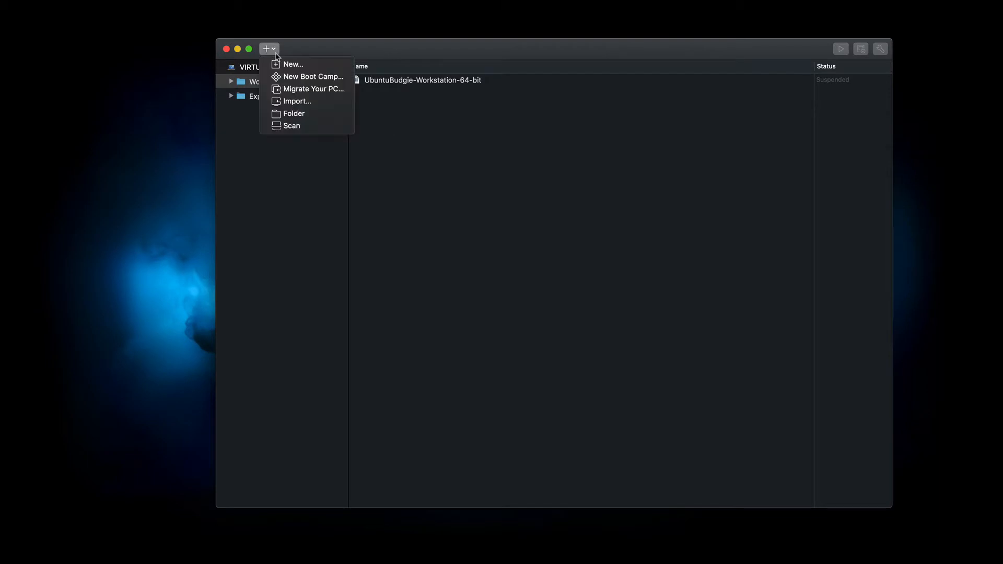
pyautogui.click(313, 68)
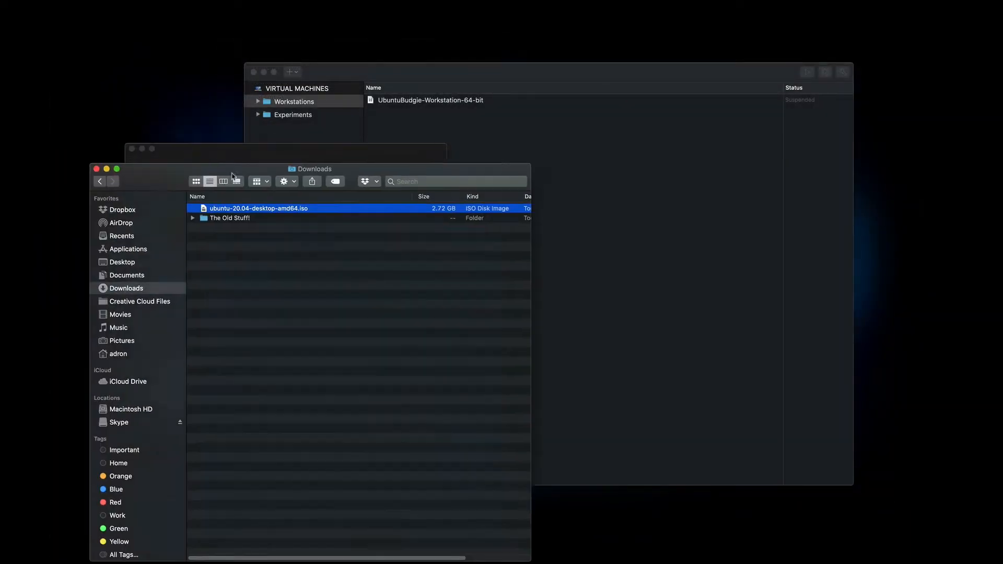
pyautogui.moveTo(233, 177); pyautogui.dragTo(621, 118)
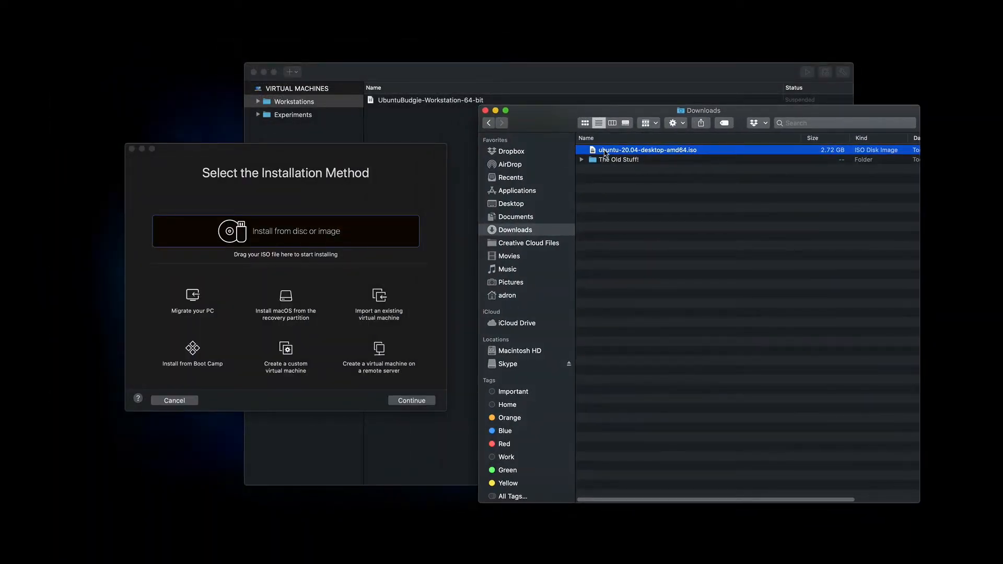
pyautogui.moveTo(605, 152); pyautogui.dragTo(326, 243)
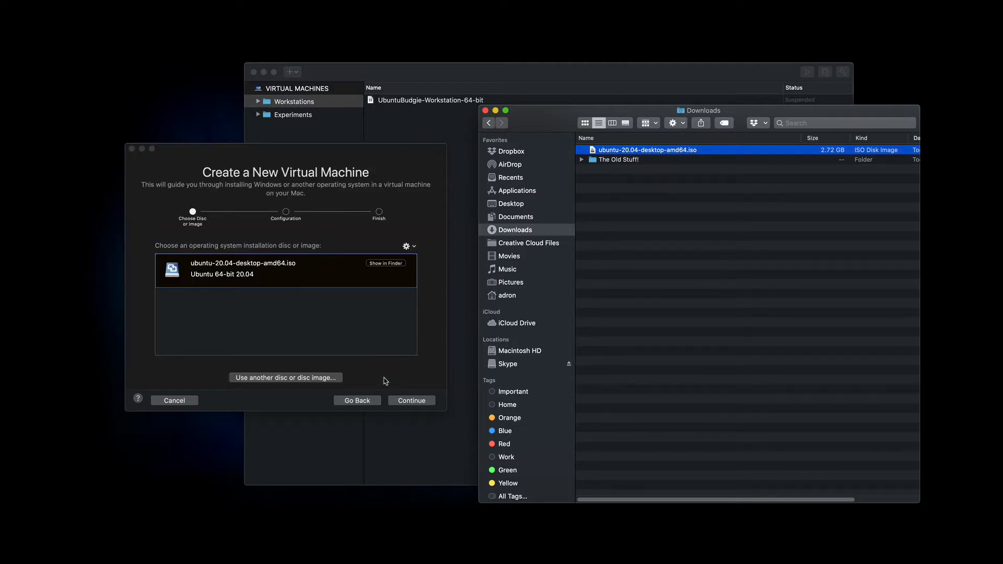
pyautogui.click(410, 401)
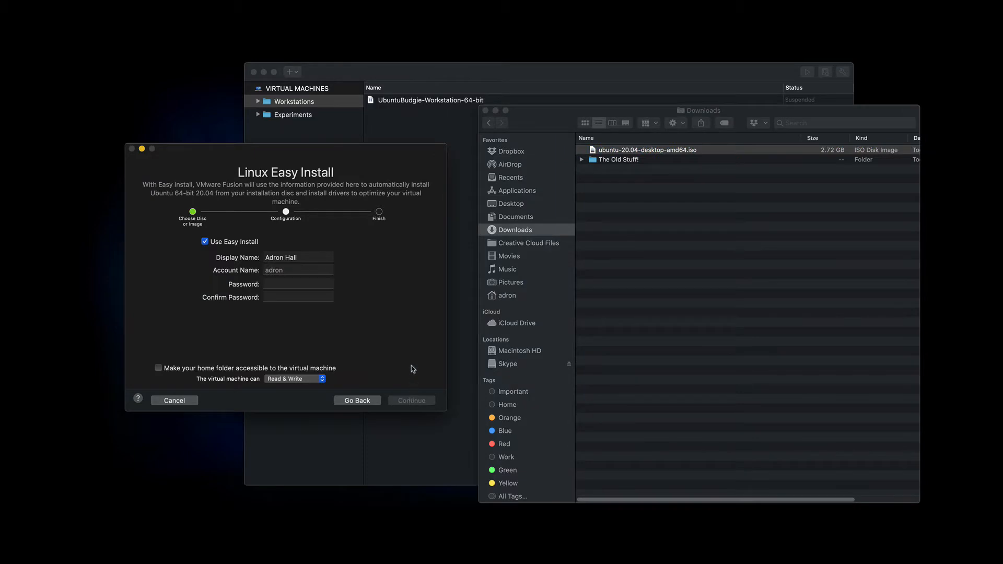
# Enter and confirm the Easy Install account password, and save the virtual machine in the Virtual Machines folder for customizing its settings.
pyautogui.click(300, 283)
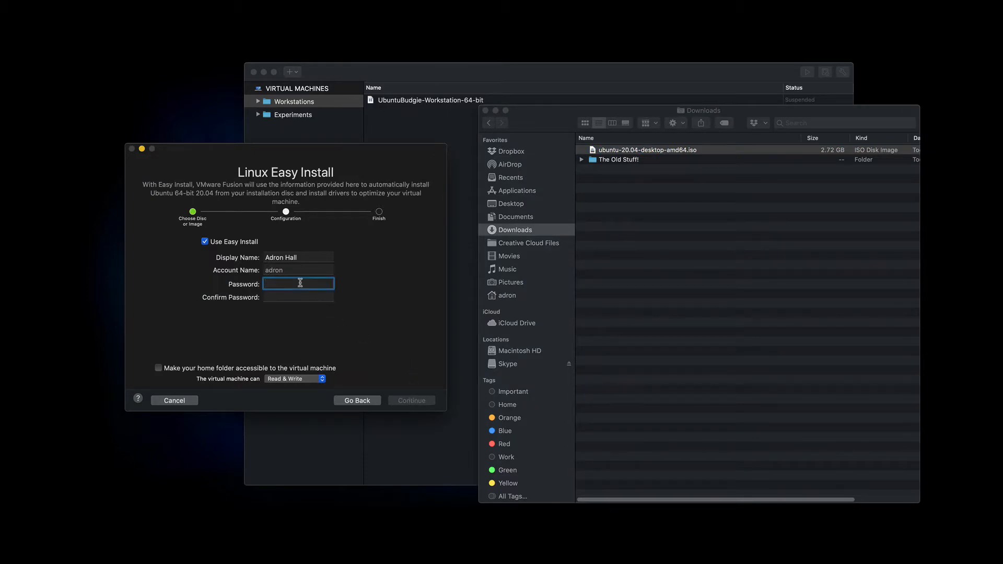
pyautogui.write('•••••••')
pyautogui.press('Tab')
pyautogui.write('•••••••')
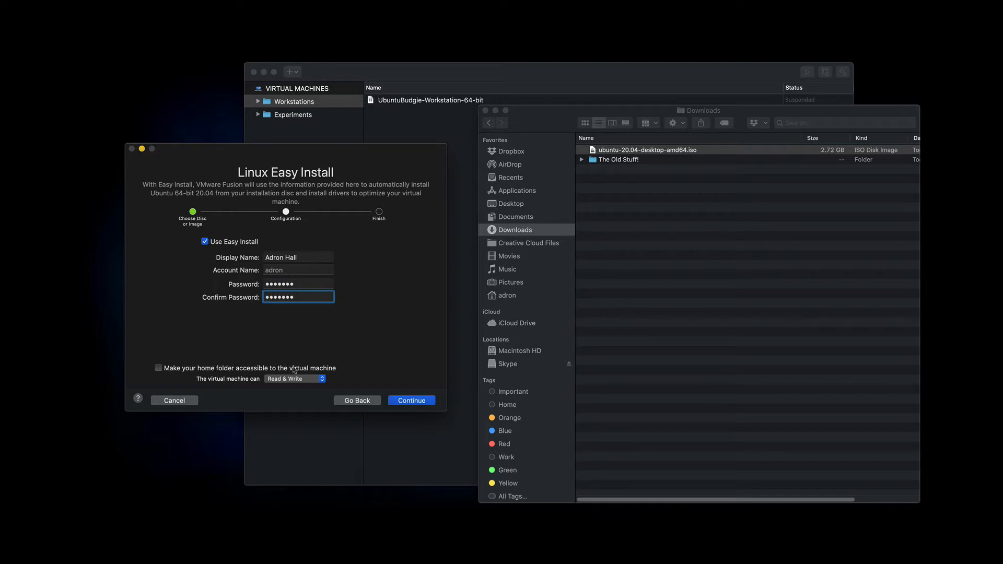
pyautogui.click(179, 369)
pyautogui.click(401, 400)
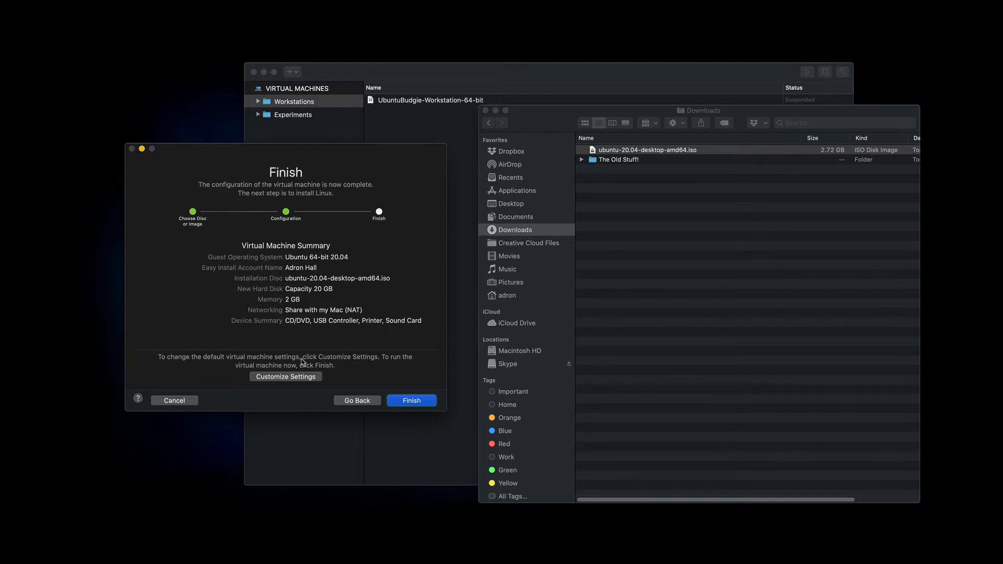
pyautogui.click(300, 378)
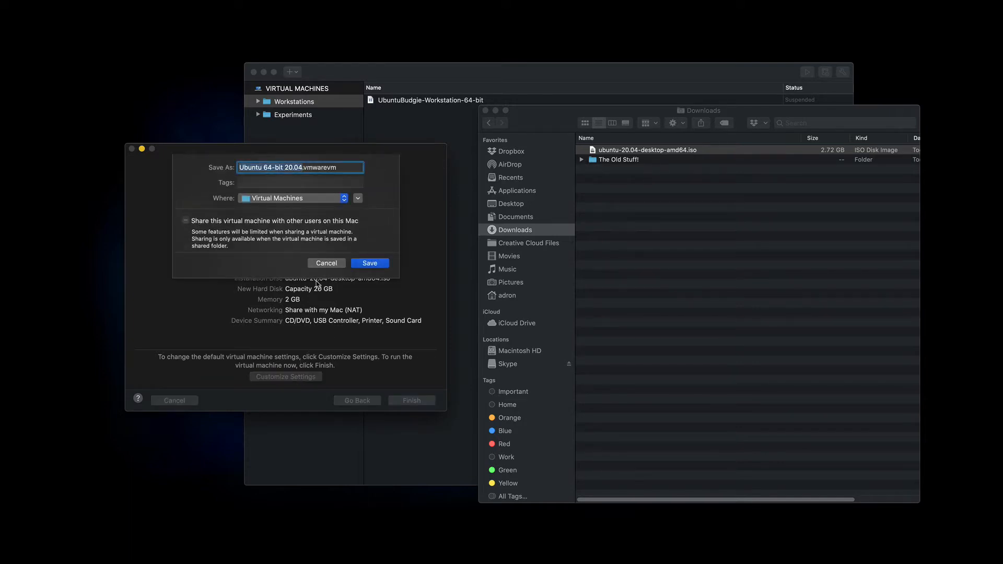
pyautogui.click(372, 264)
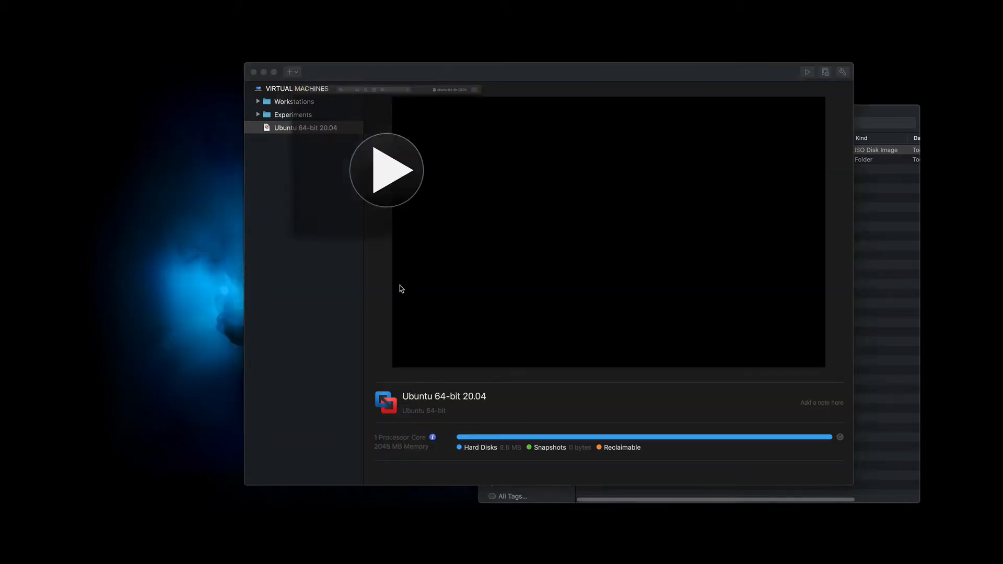
# Allocate 16384 MB of memory and 4 processor cores to the Ubuntu virtual machine.
pyautogui.click(498, 84)
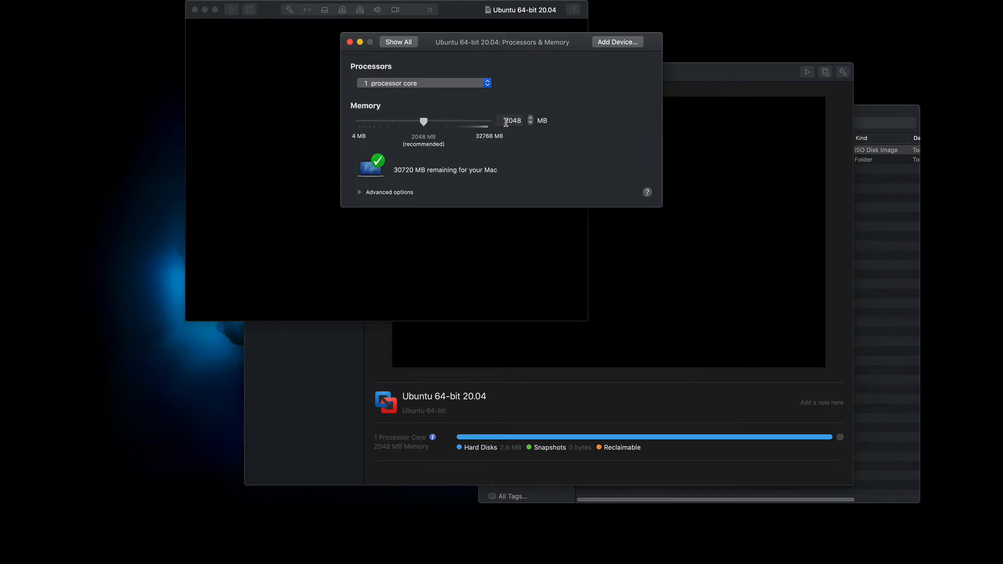
pyautogui.doubleClick(506, 121)
pyautogui.write('16384')
pyautogui.press('Return')
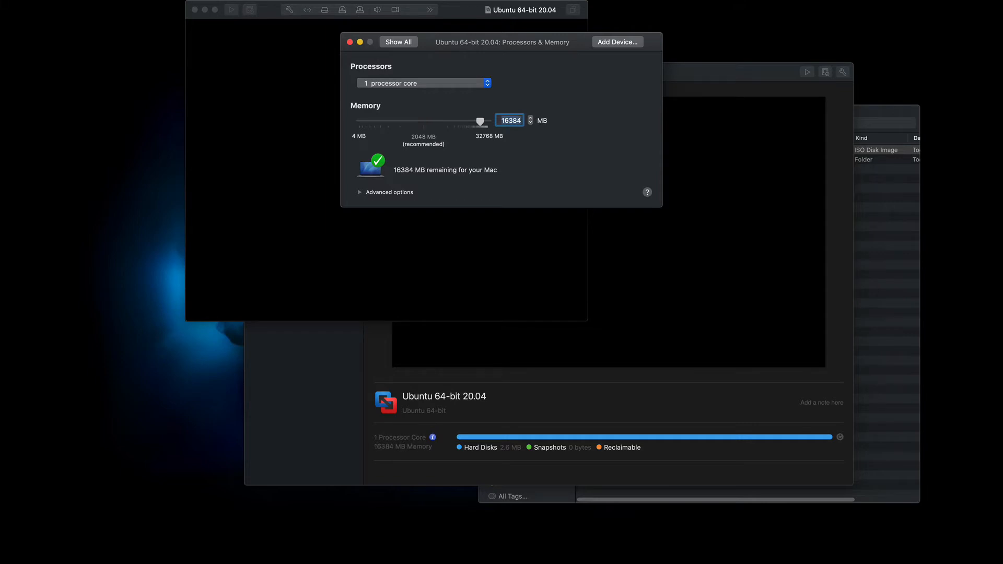
pyautogui.click(420, 83)
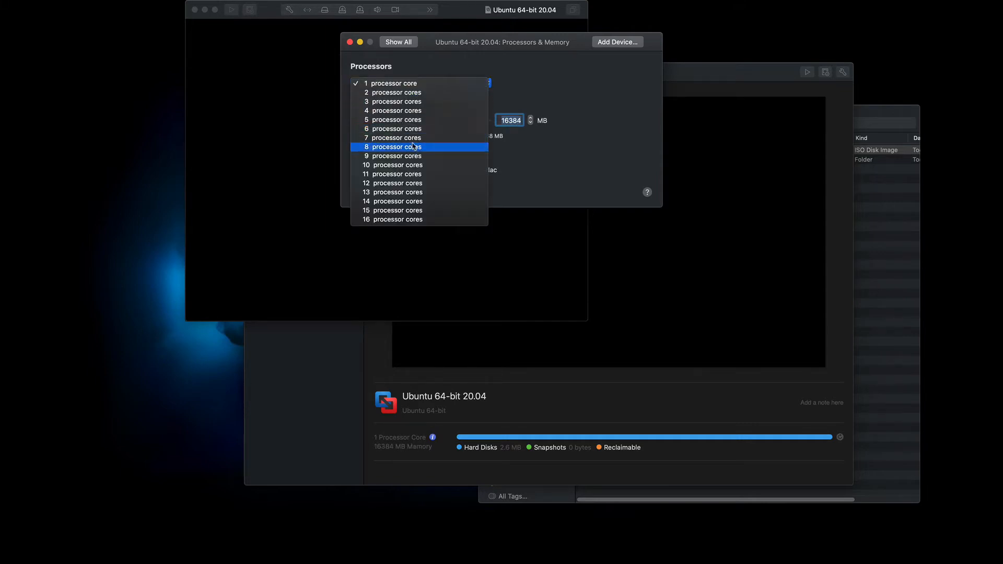
pyautogui.click(413, 111)
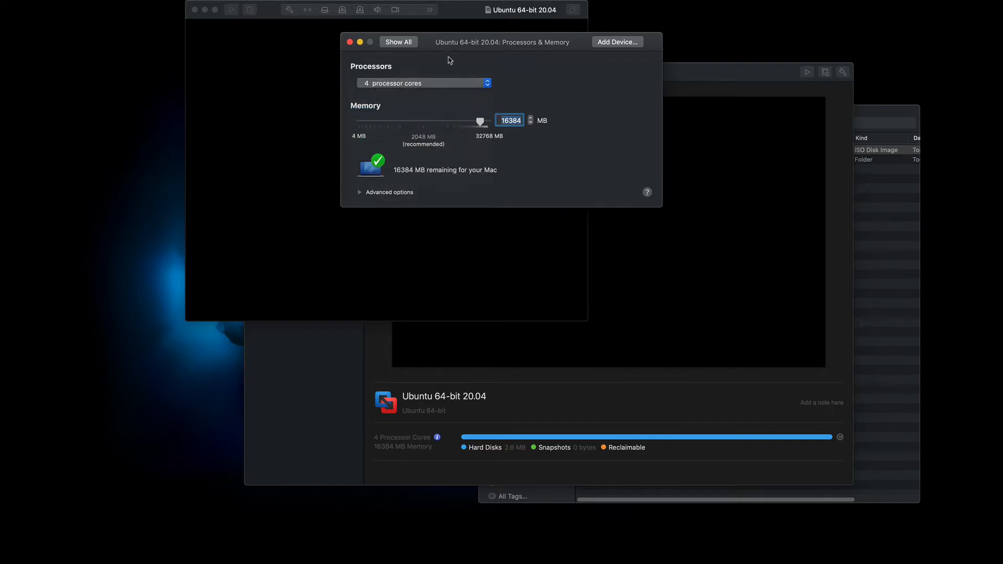
# Set the virtual machine's hard disk size to 240 GB, apply the change and close the settings.
pyautogui.click(410, 41)
pyautogui.click(412, 137)
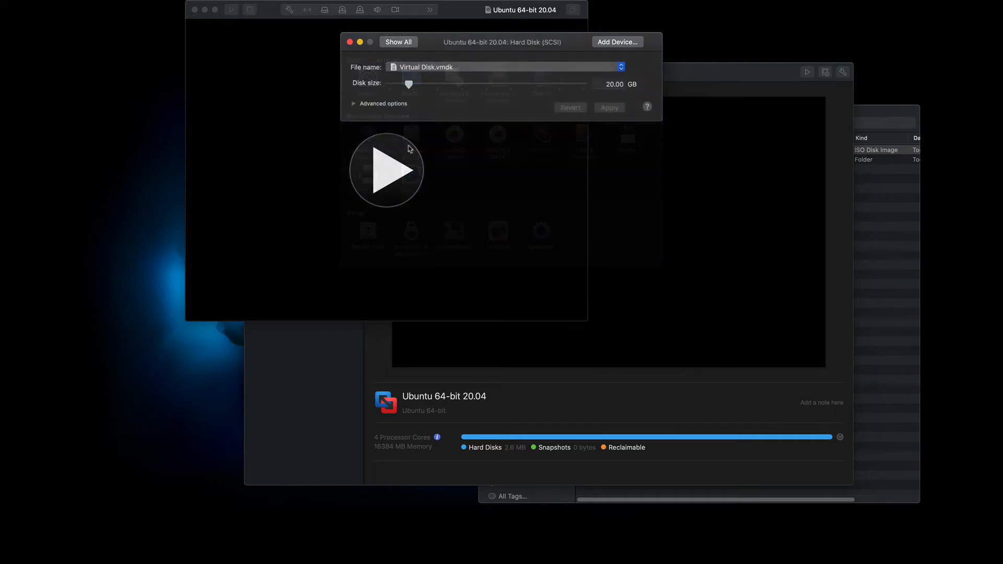
pyautogui.click(606, 87)
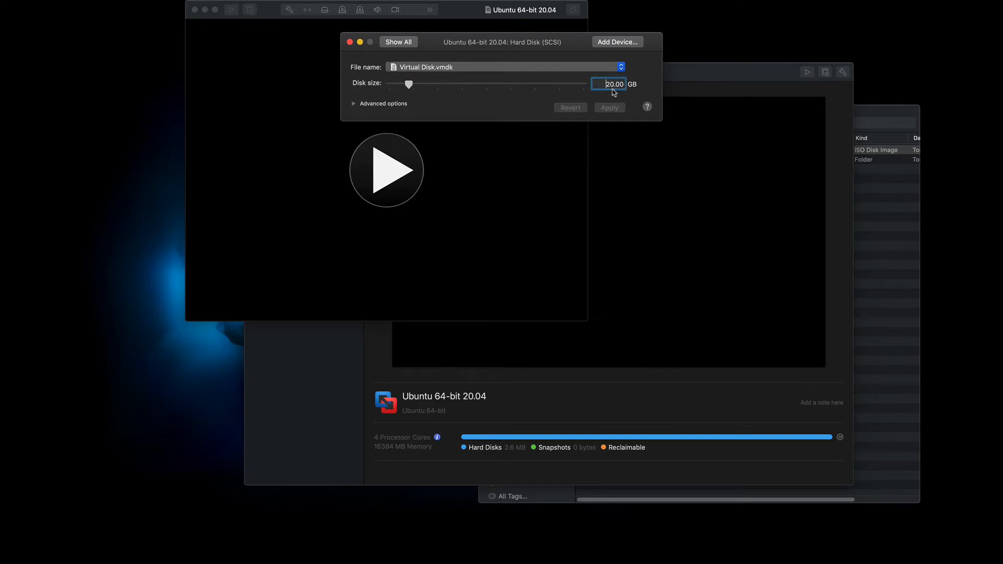
pyautogui.doubleClick(613, 88)
pyautogui.write('120')
pyautogui.press('Return')
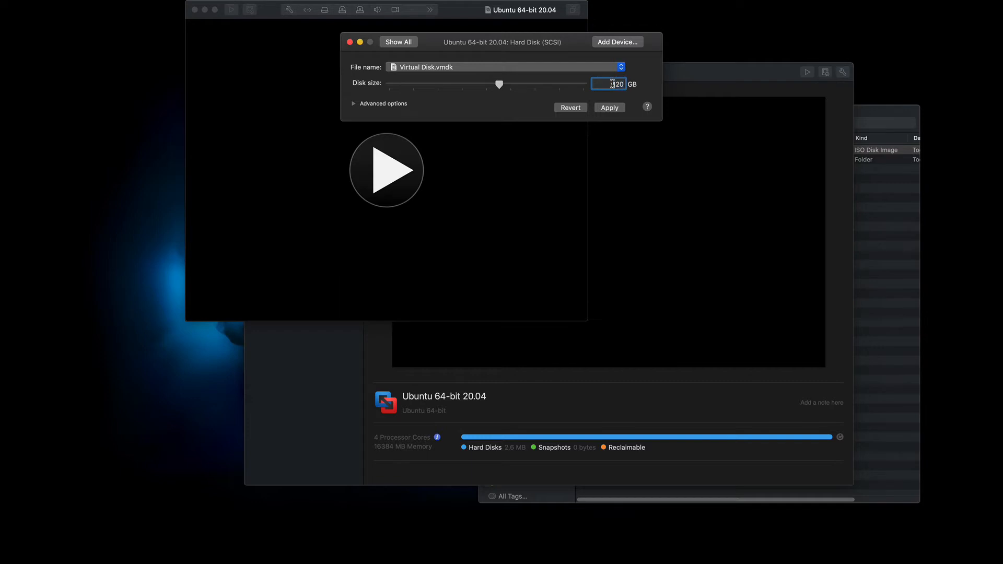
pyautogui.write('2')
pyautogui.press('Return')
pyautogui.click(620, 106)
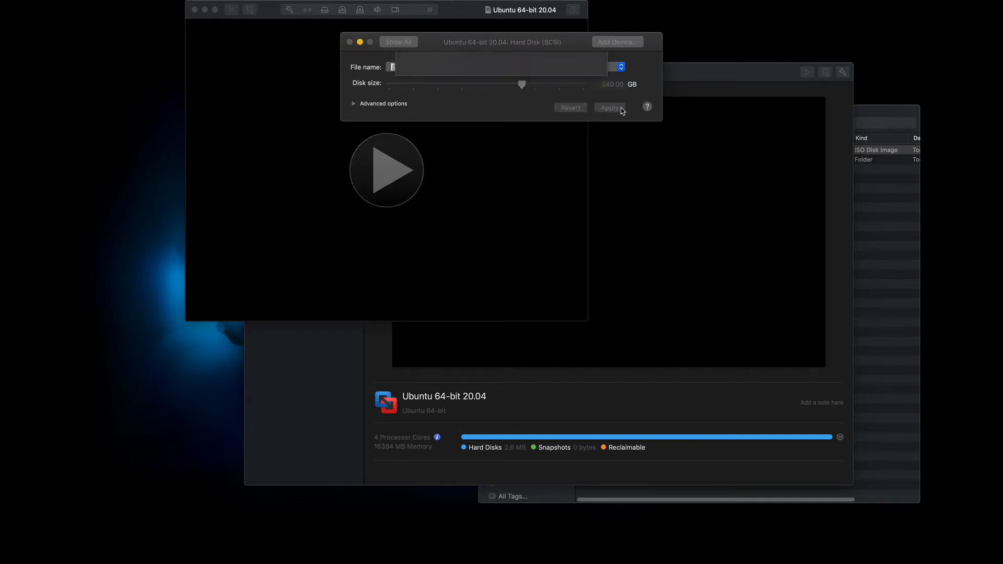
pyautogui.click(413, 44)
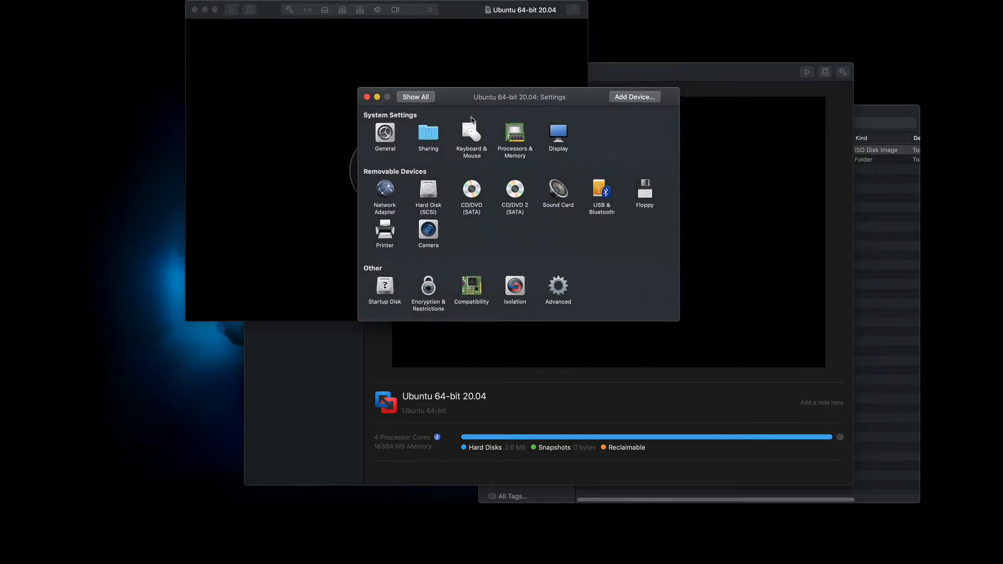
pyautogui.click(444, 185)
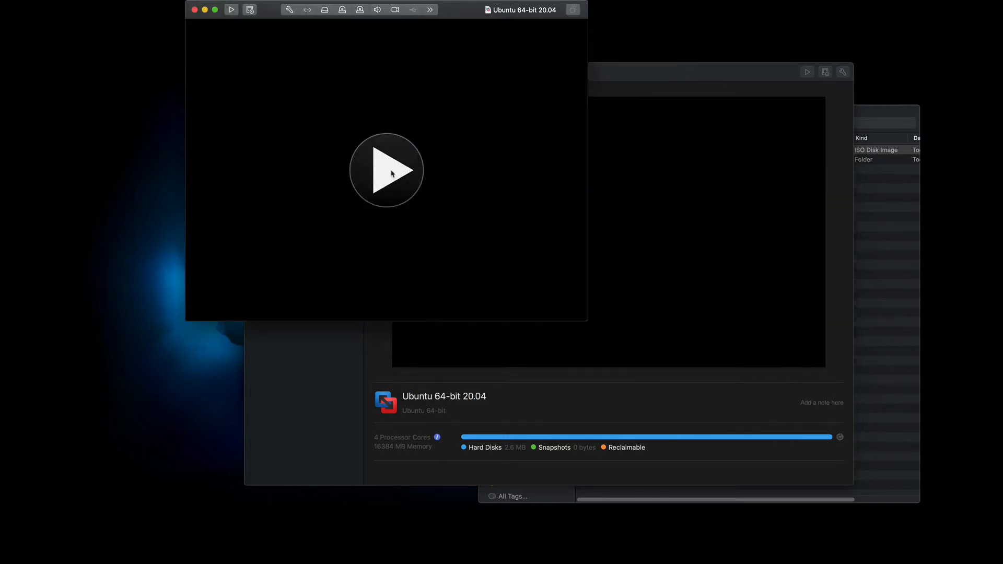
# Start the virtual machine to install Ubuntu, and log in by entering the account password.
pyautogui.click(392, 173)
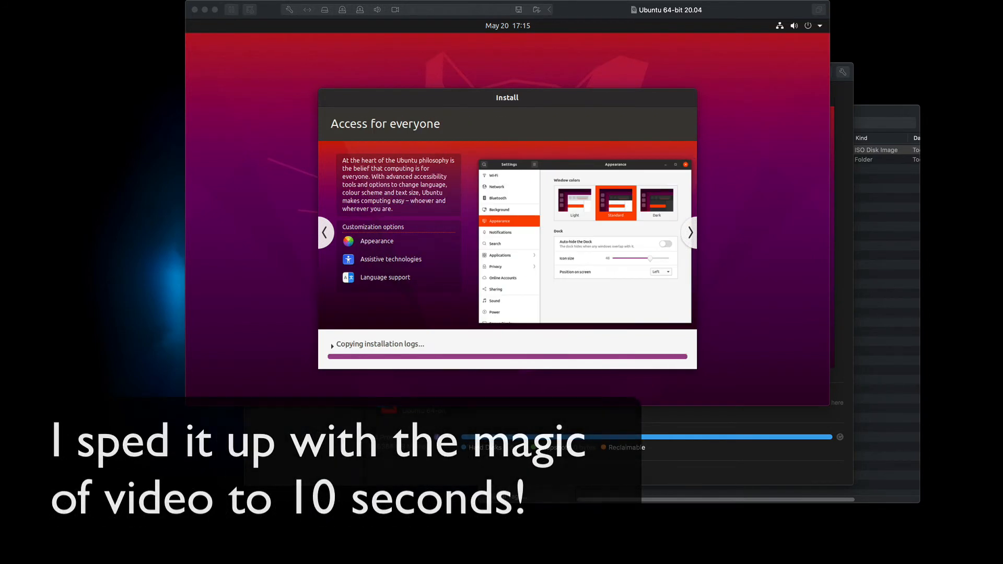
pyautogui.click(392, 170)
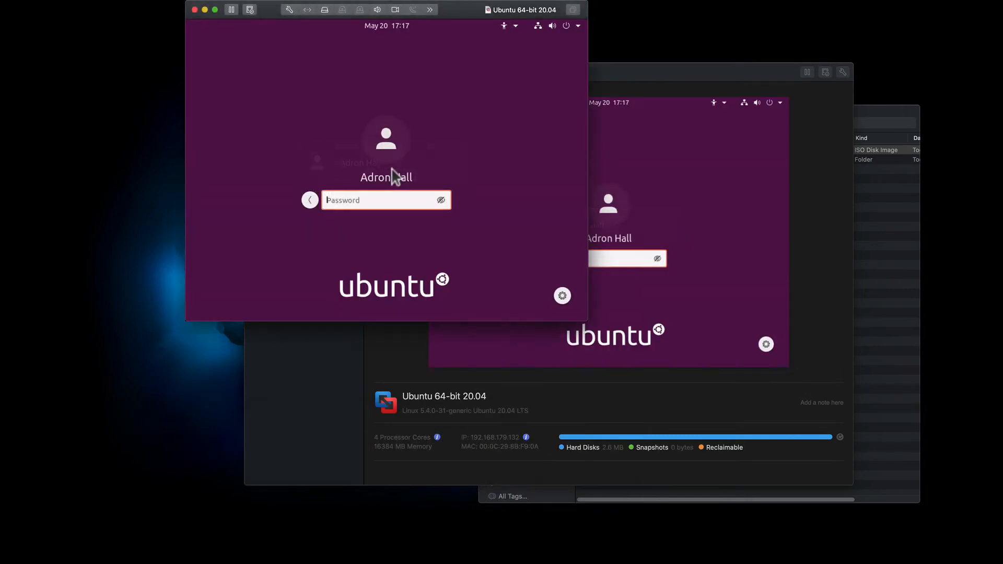
pyautogui.write('•••••••')
pyautogui.press('Return')
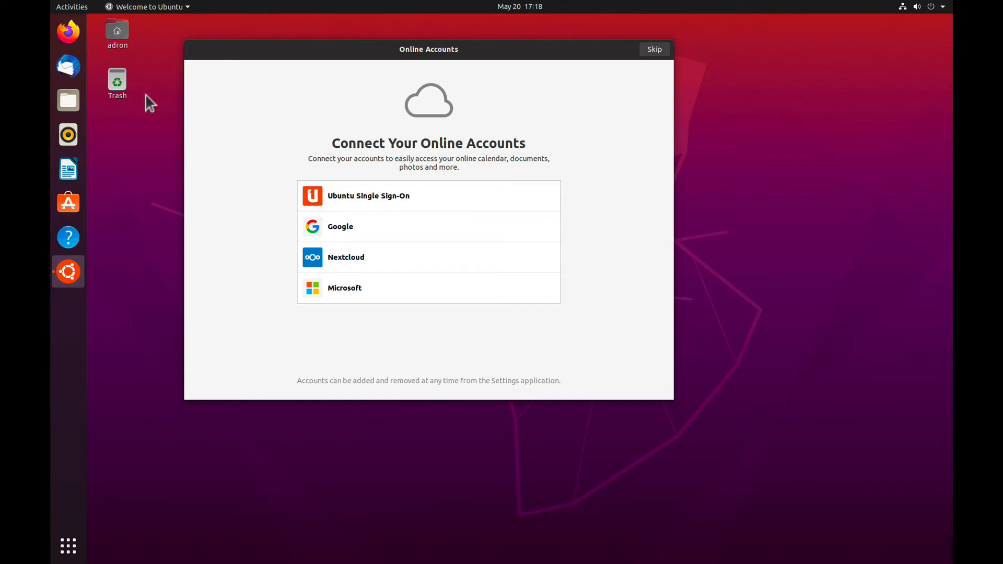
# Remove Rhythmbox and LibreOffice Writer from the dock favorites.
pyautogui.rightClick(71, 135)
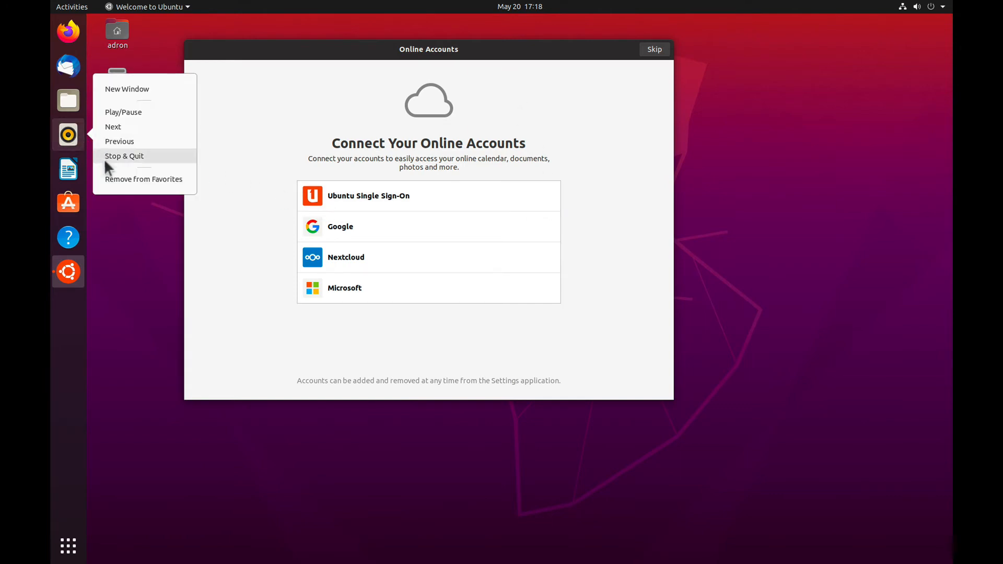
pyautogui.click(107, 178)
pyautogui.rightClick(72, 141)
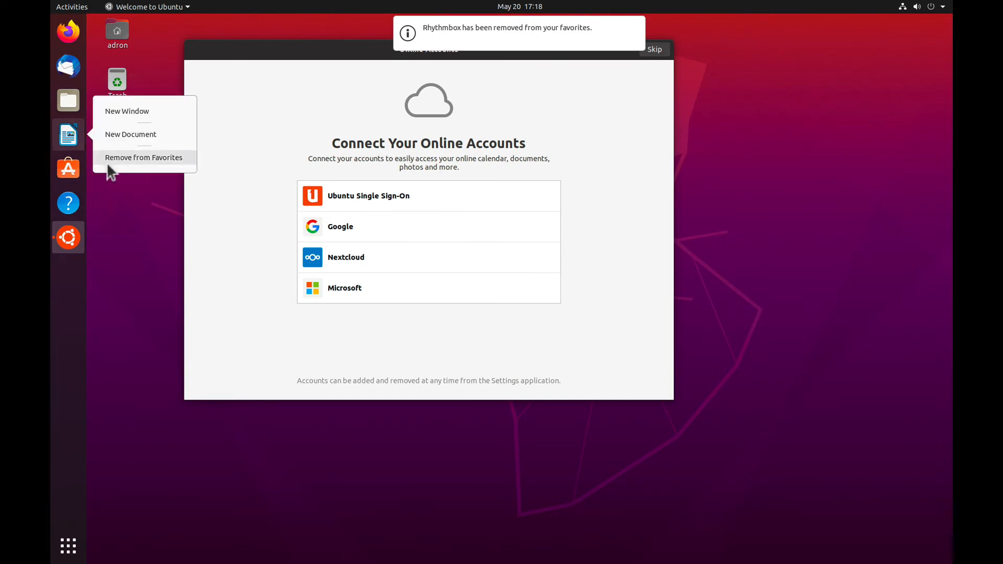
pyautogui.click(108, 158)
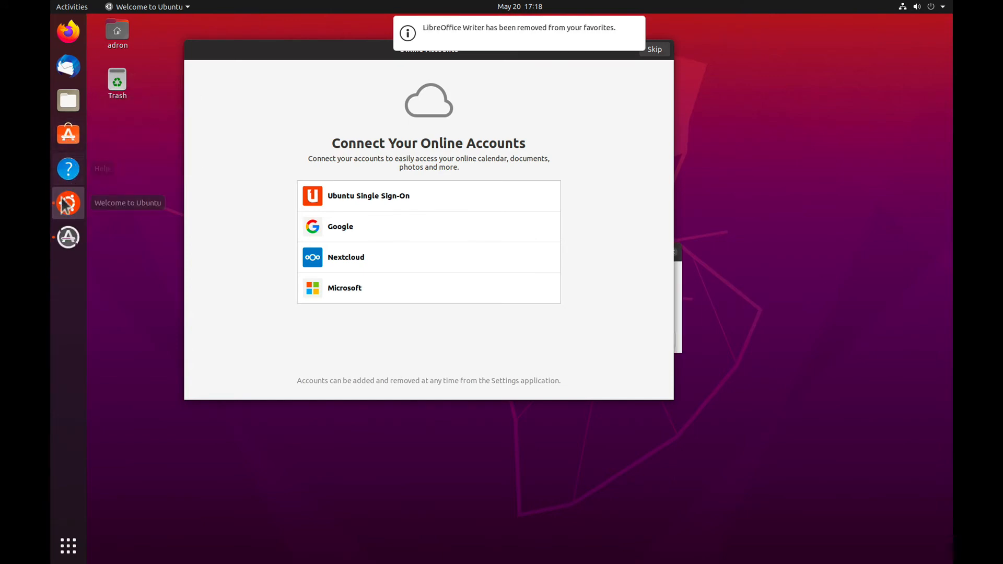
# Examine the details of the available updates in Software Updater, and close it without installing them.
pyautogui.click(69, 237)
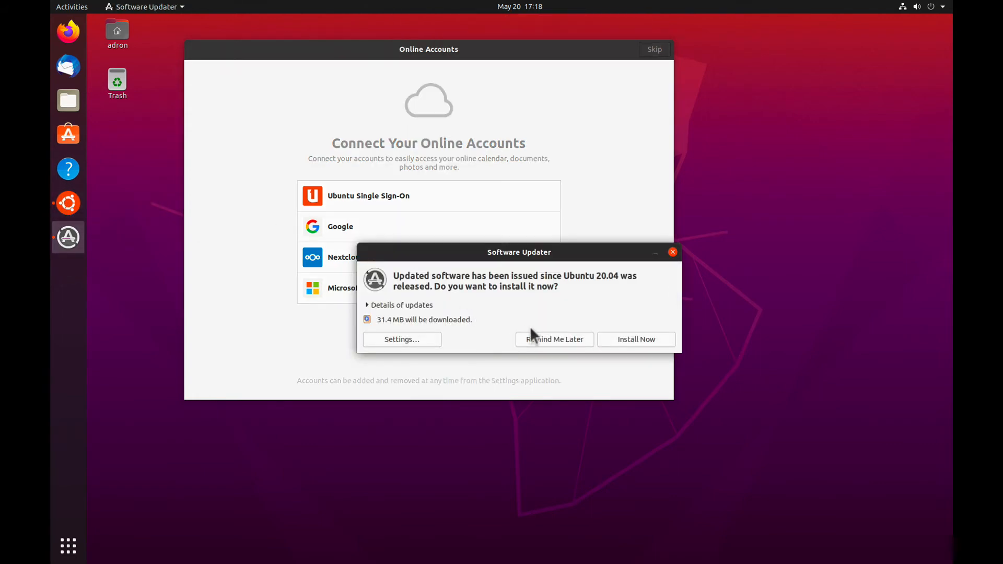
pyautogui.click(453, 305)
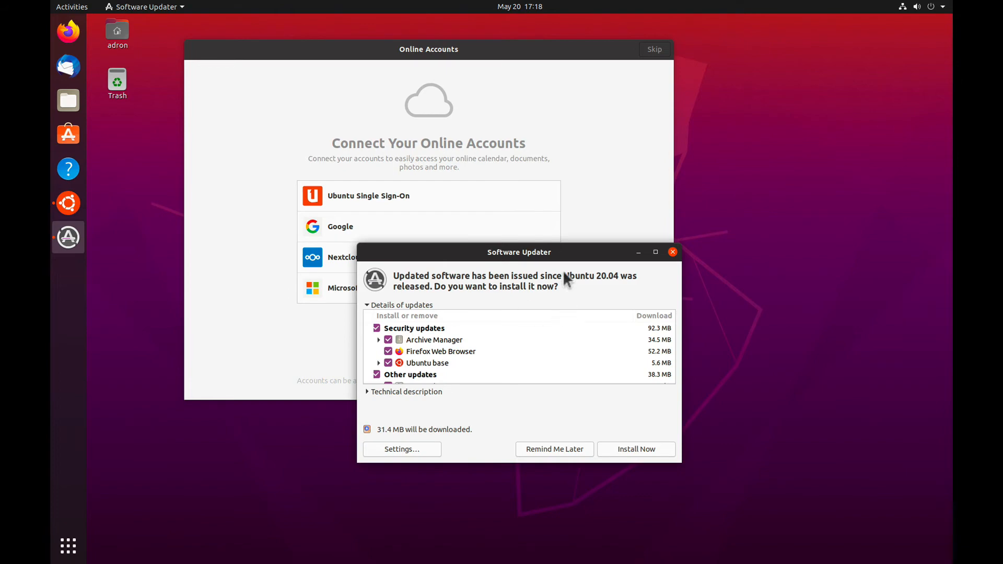
pyautogui.click(672, 252)
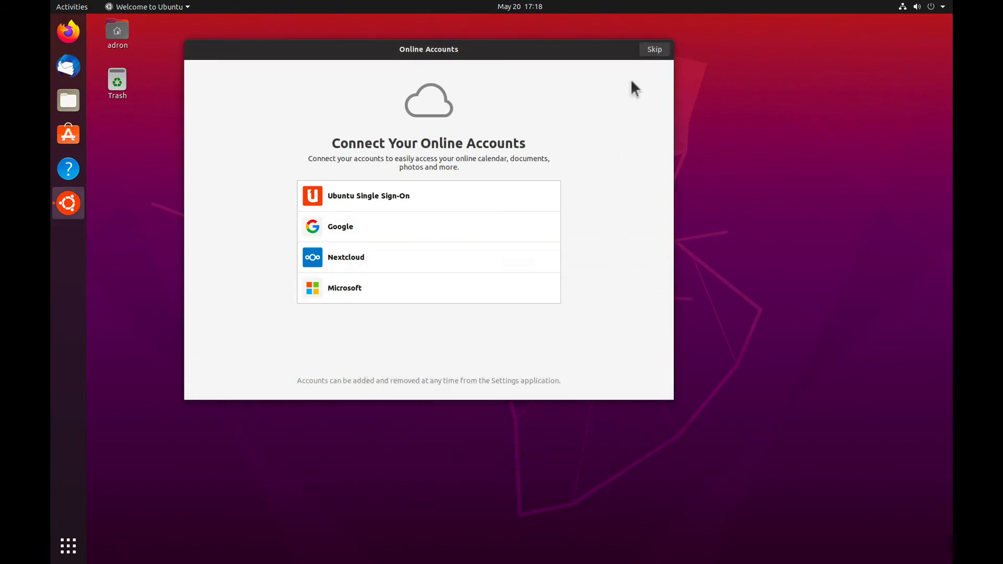
# Complete the Ubuntu welcome setup, skipping online accounts and leaving the Livepatch and system info pages at their defaults.
pyautogui.click(655, 49)
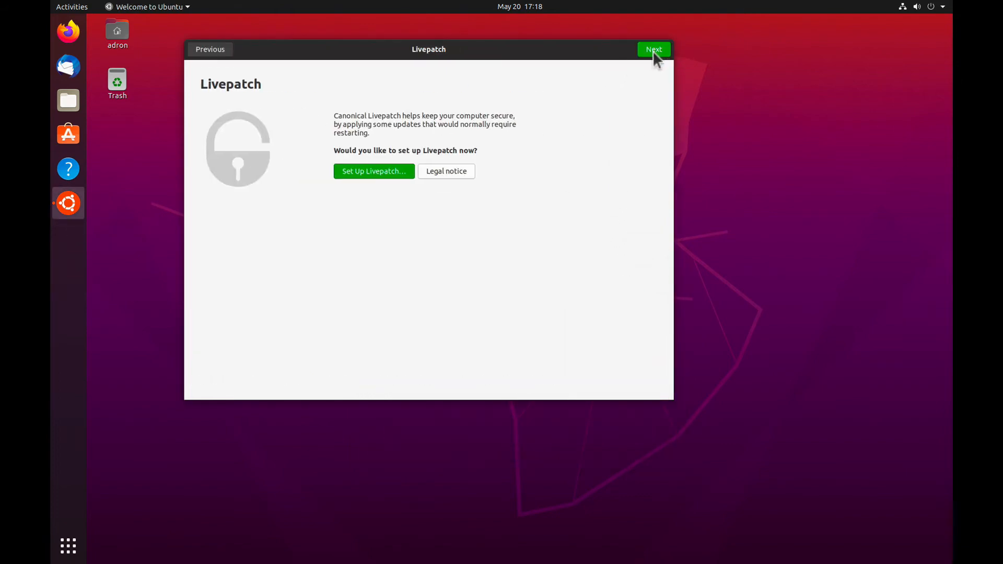
pyautogui.click(653, 50)
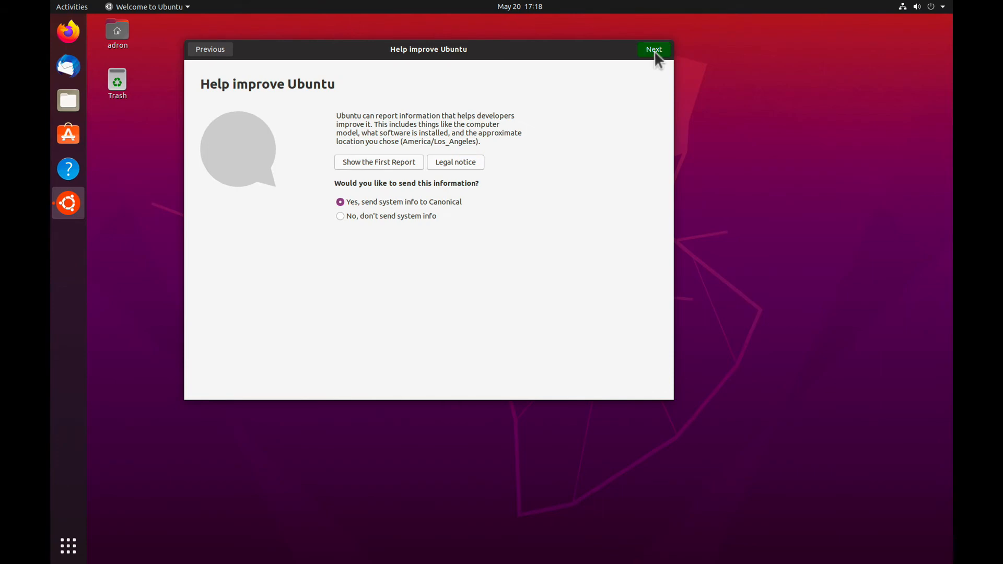
pyautogui.click(654, 51)
pyautogui.click(649, 53)
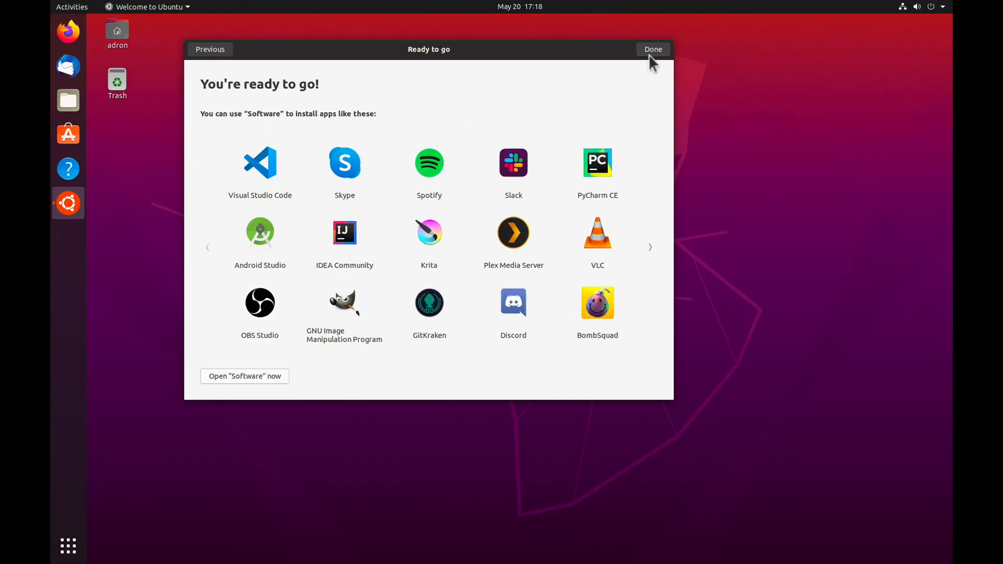
pyautogui.click(653, 50)
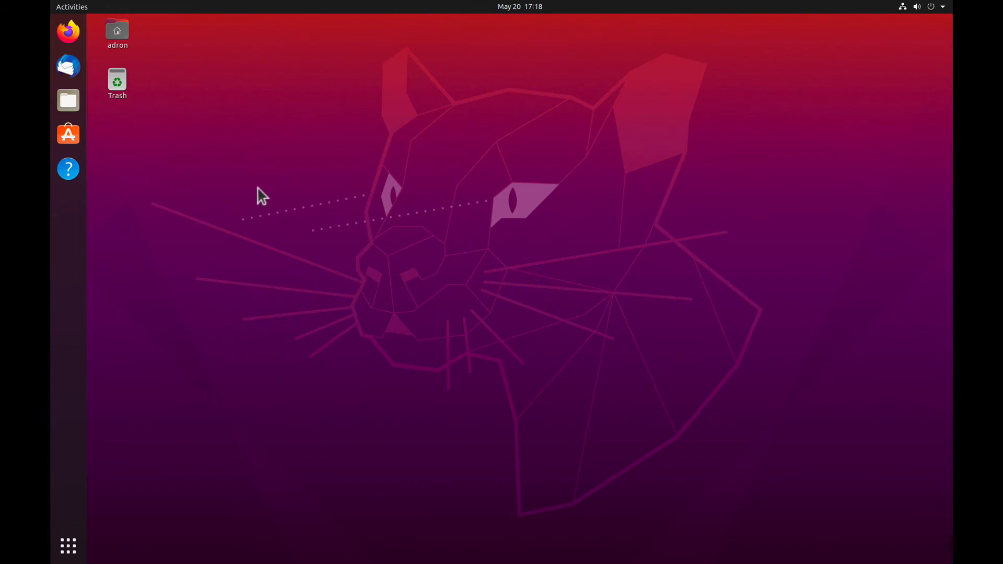
# Refresh the package lists in a terminal with "sudo apt-get update", entering the sudo password.
pyautogui.hotkey('ctrl', 'alt', 't')
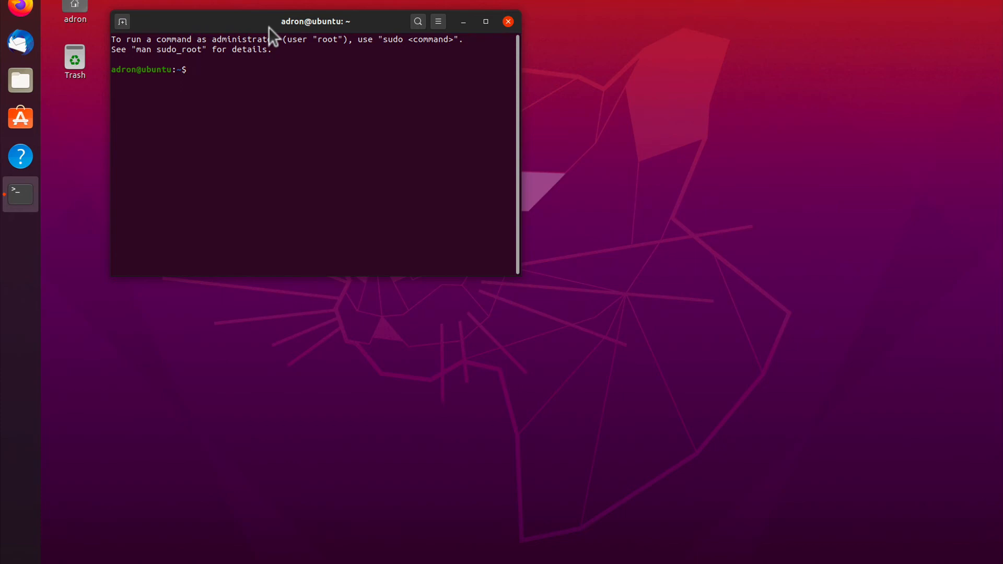
pyautogui.write('sudo apt-get update')
pyautogui.press('Return')
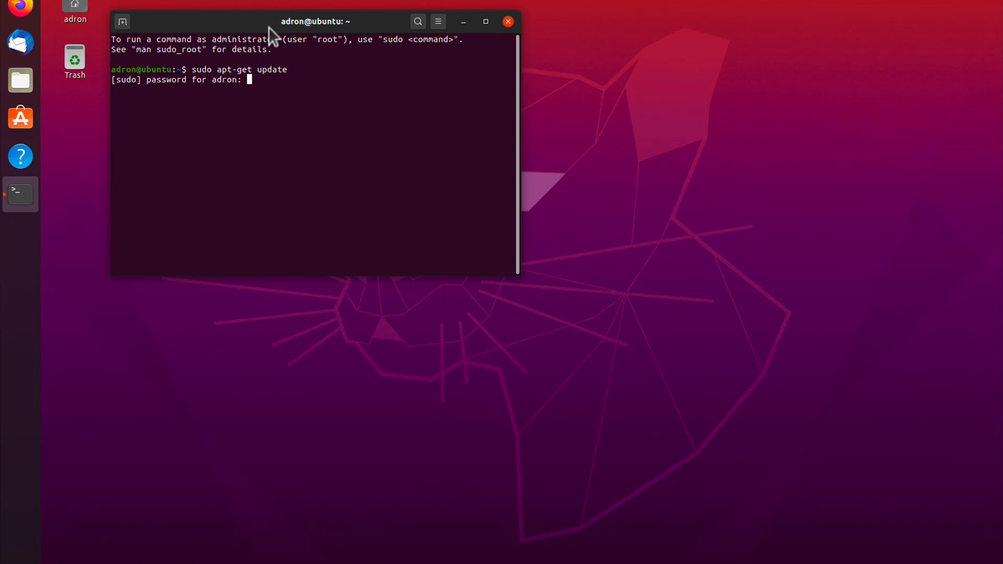
pyautogui.press('Return')
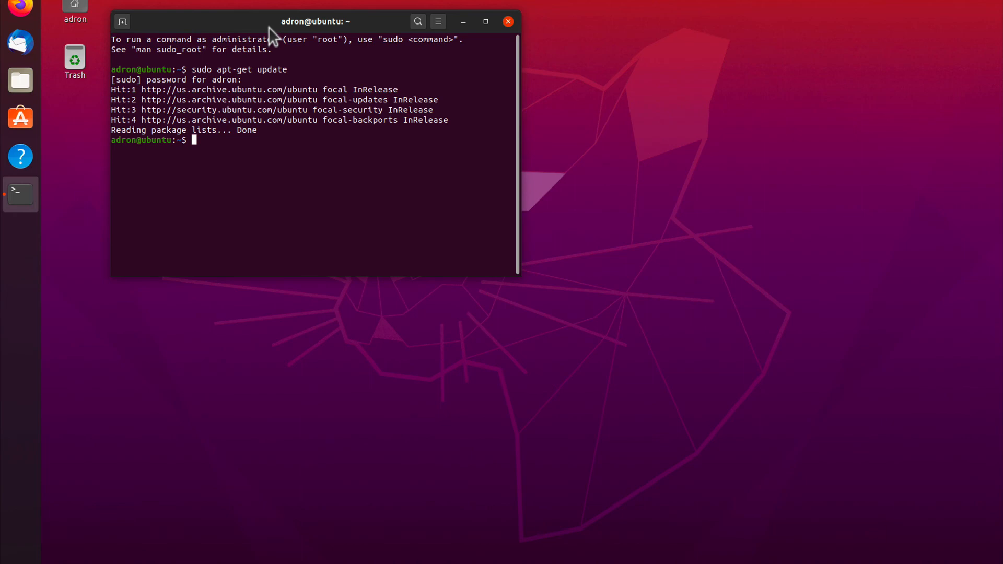
# Restart the virtual machine from the terminal with "sudo shutdown -r now".
pyautogui.write('sudo shutdown -r now')
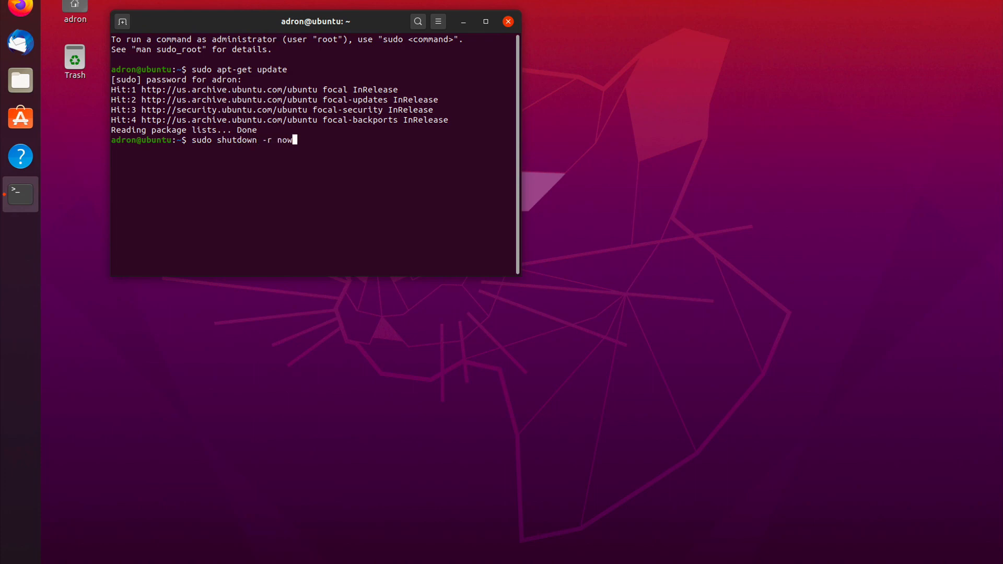